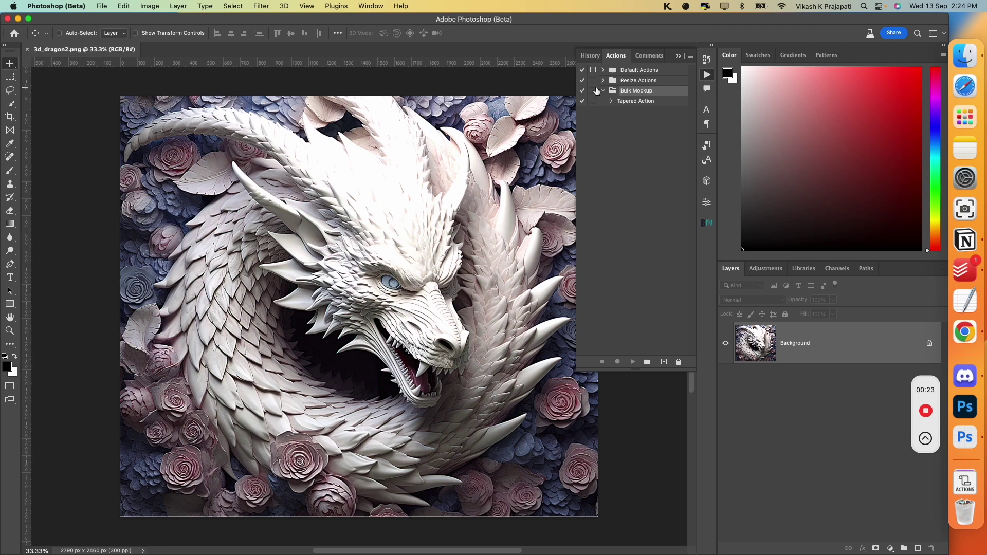
Collapse the Actions panel, leaving the 3d_dragon2 artwork and its Background layer in view.
left_click(707, 75)
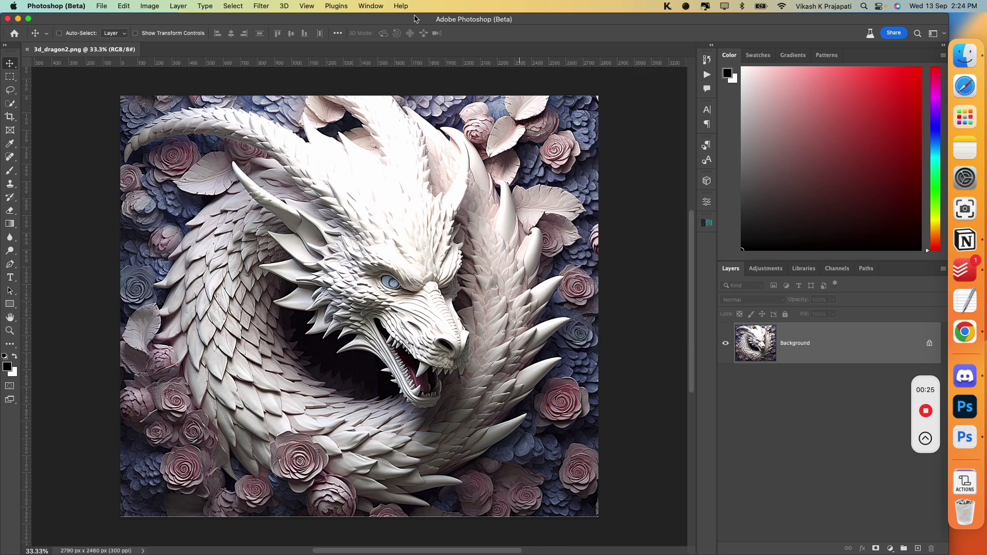
Reopen the Actions panel and load Bulk Mockup.atn from Downloads as a new action set.
left_click(371, 6)
left_click(362, 52)
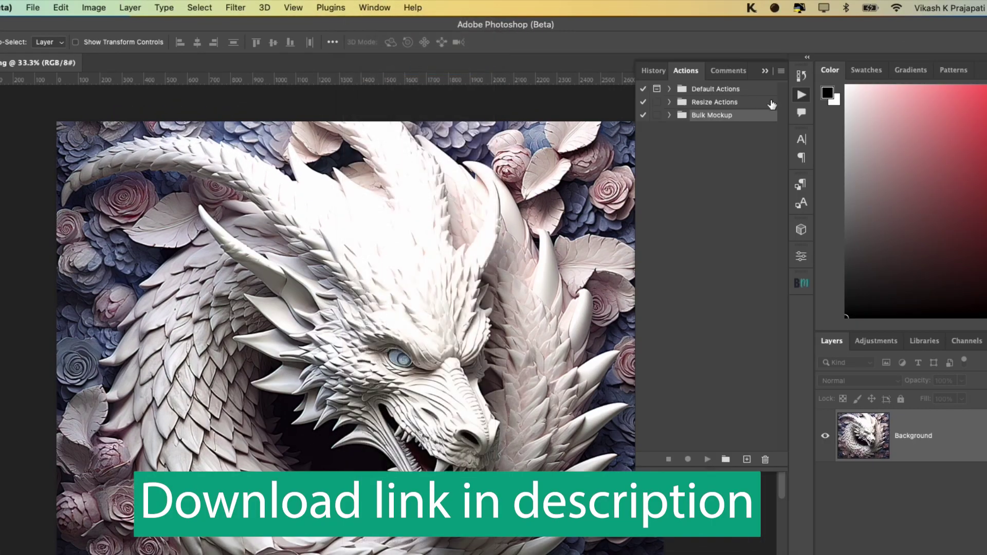
left_click(781, 73)
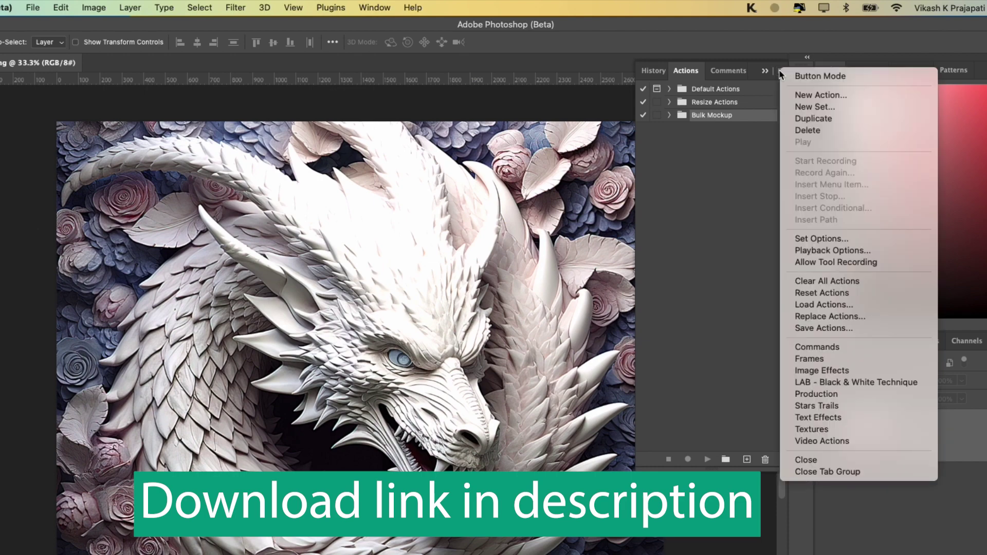
left_click(824, 304)
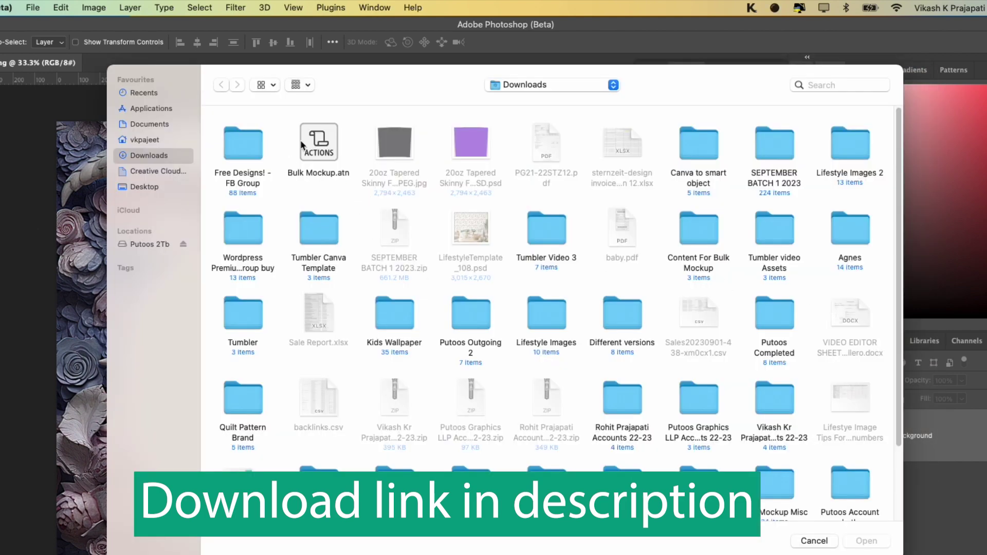
left_click(304, 145)
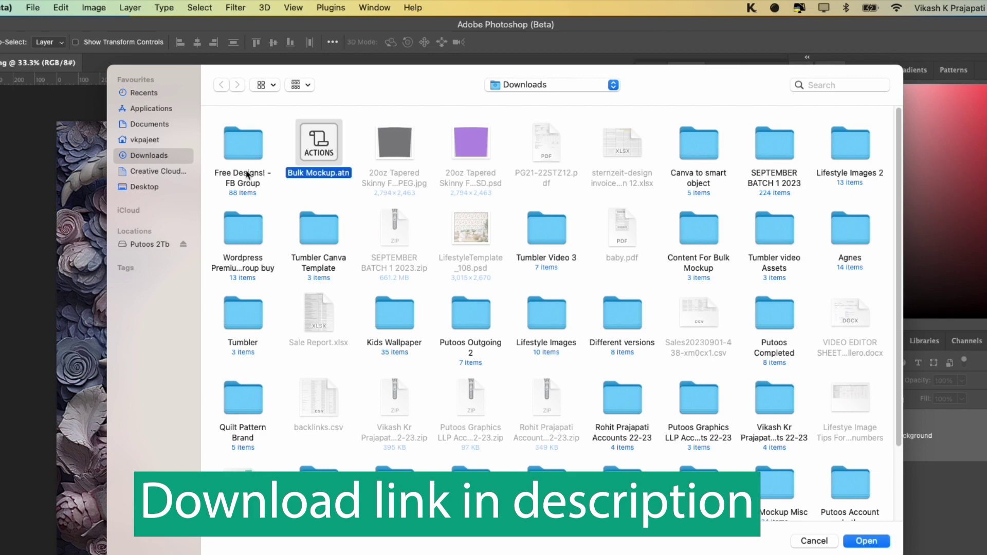
left_click(866, 540)
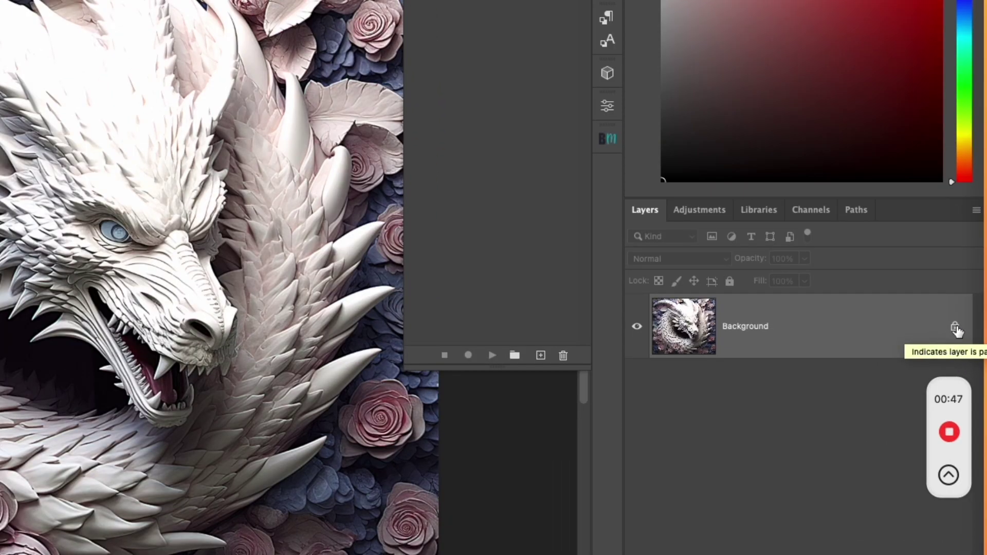
Unlock the Background layer, play the Tapered Action on the dragon, and collapse the Actions panel.
left_click(955, 329)
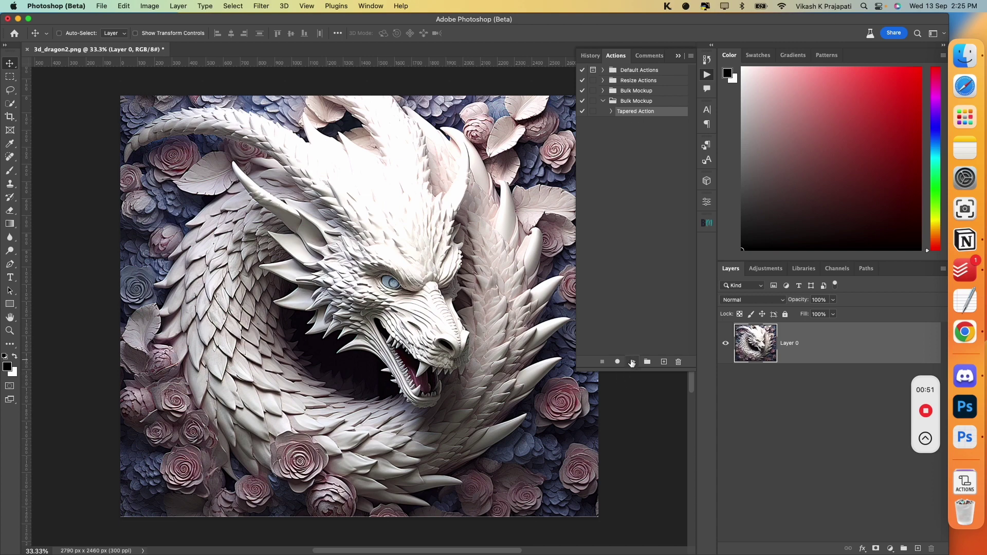
left_click(631, 362)
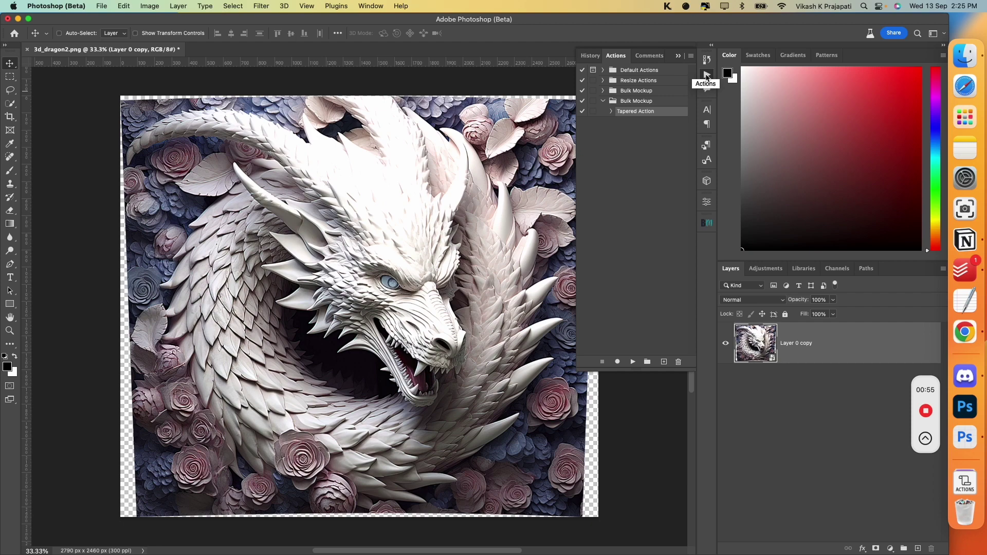
left_click(706, 76)
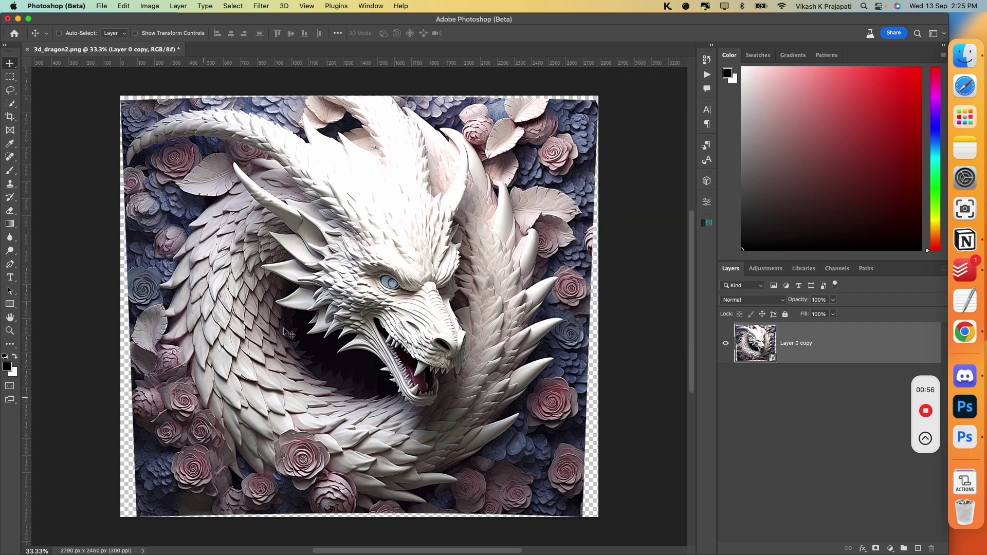
left_click(95, 9)
left_click(368, 249)
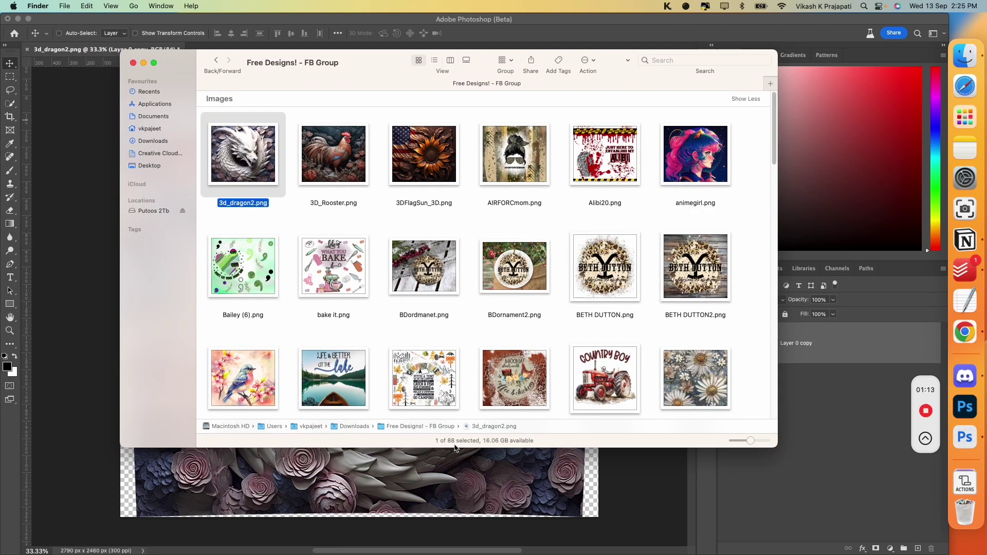
scroll(501, 315, "down", 6)
scroll(500, 316, "down", 3)
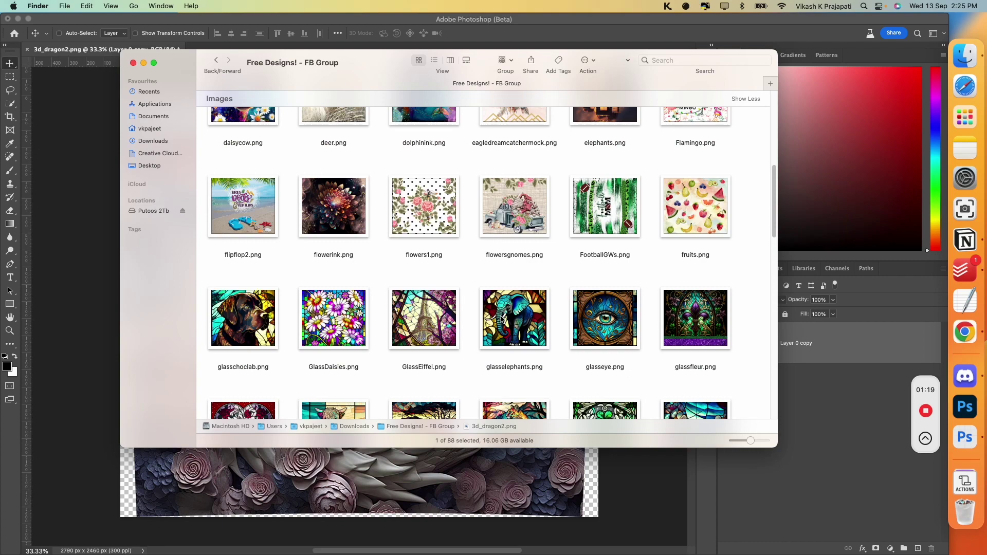
scroll(501, 318, "down", 5)
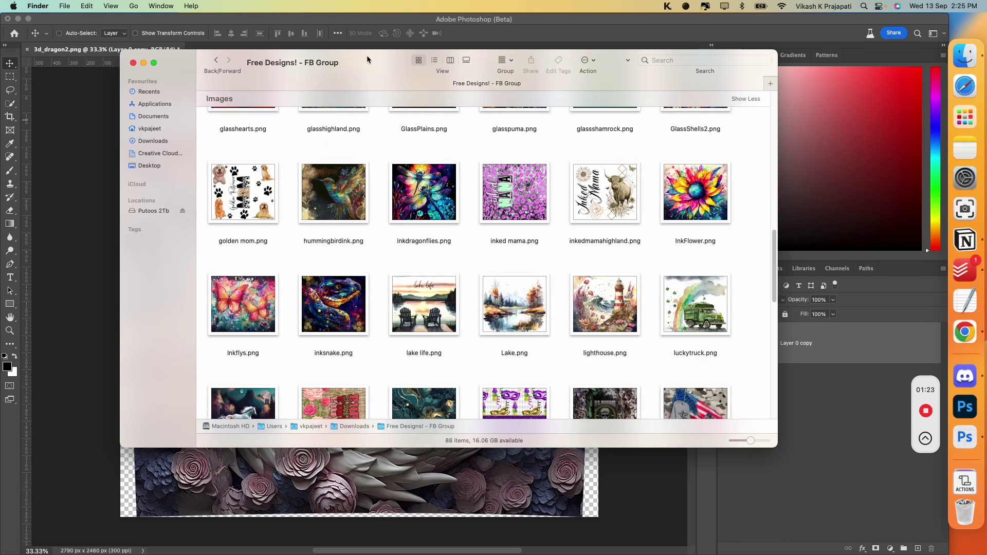
left_click(813, 355)
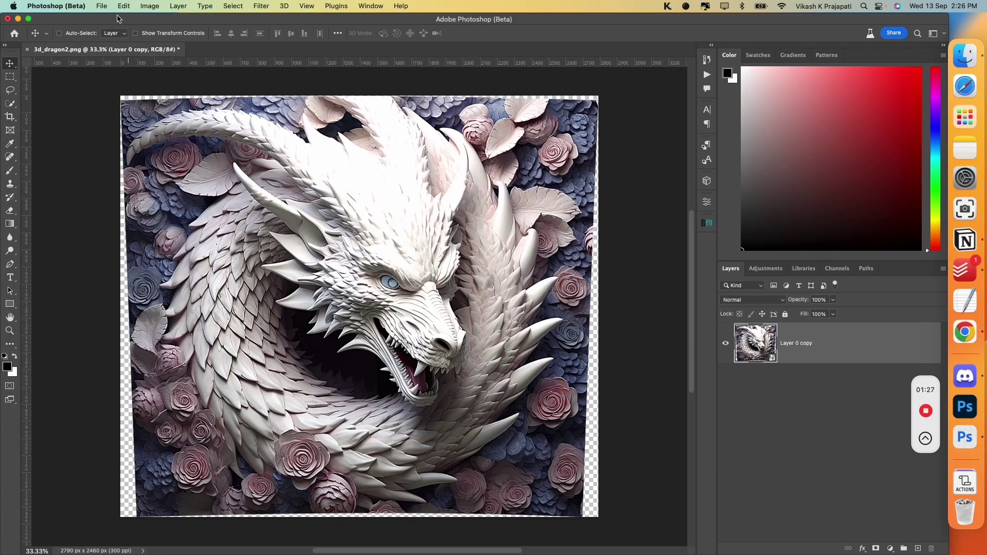
Save the dragon as Photoshop file 3d_dragon2.psd in a new Downloads folder 'Tapered Template', then close it.
left_click(102, 6)
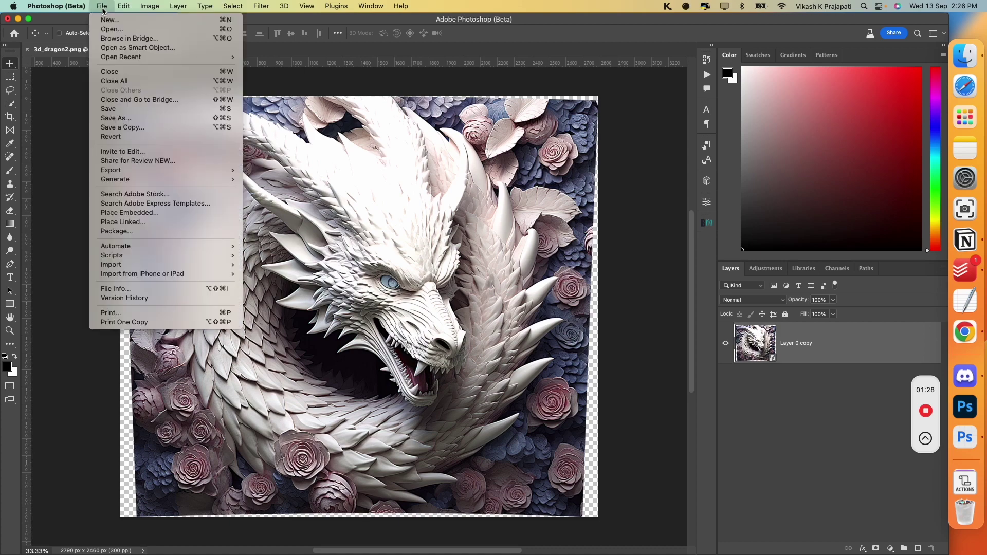
left_click(135, 121)
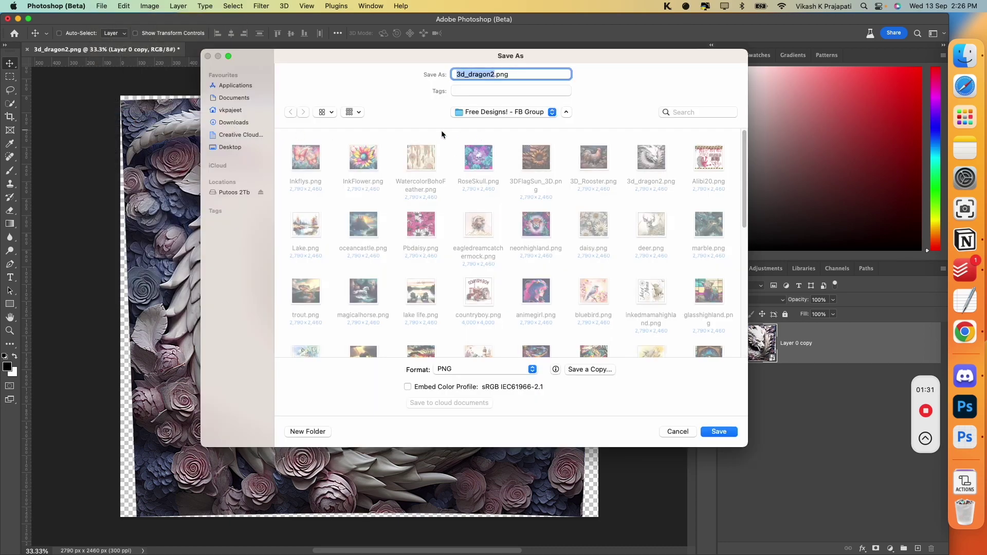
left_click(494, 113)
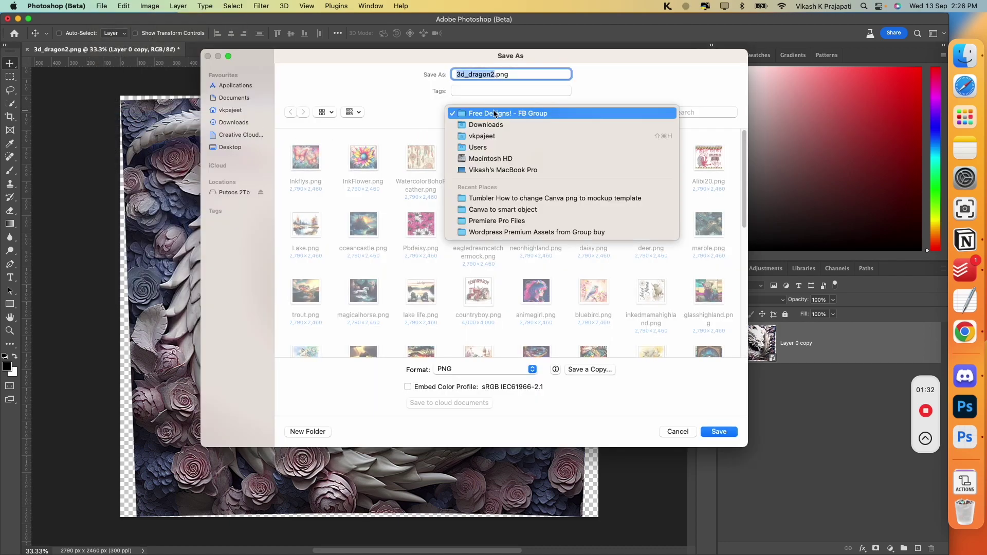
left_click(471, 125)
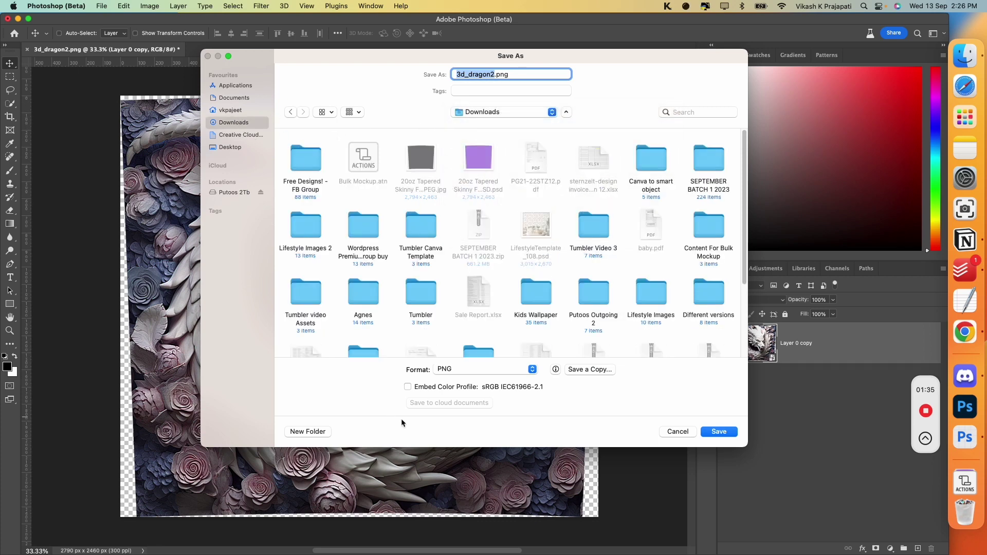
left_click(308, 431)
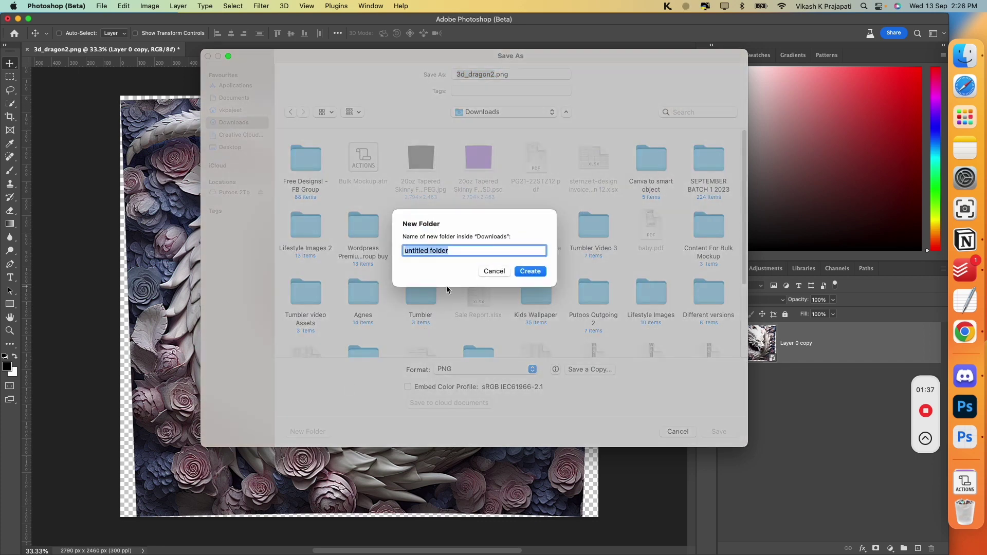
type("Tapered Template")
key("Return")
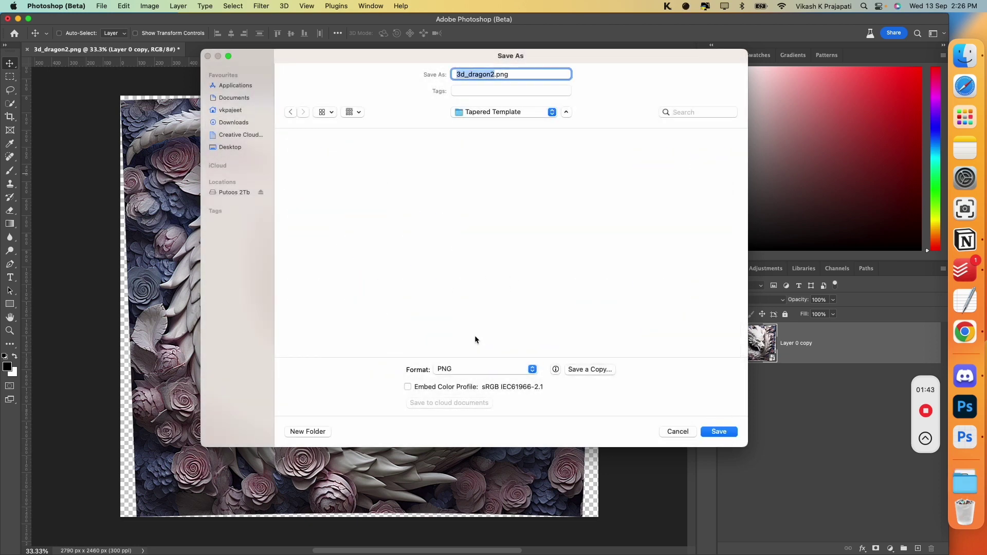
left_click(473, 370)
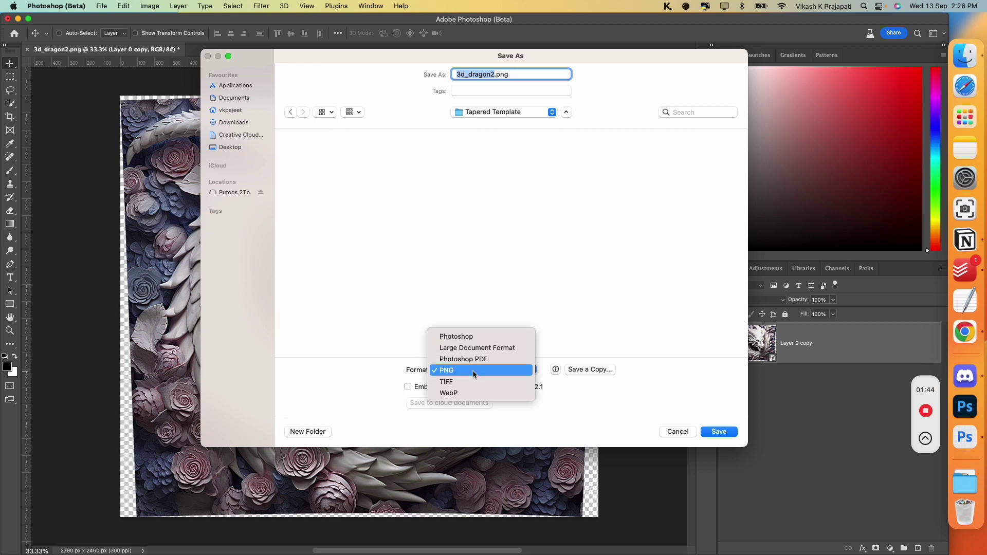
left_click(462, 336)
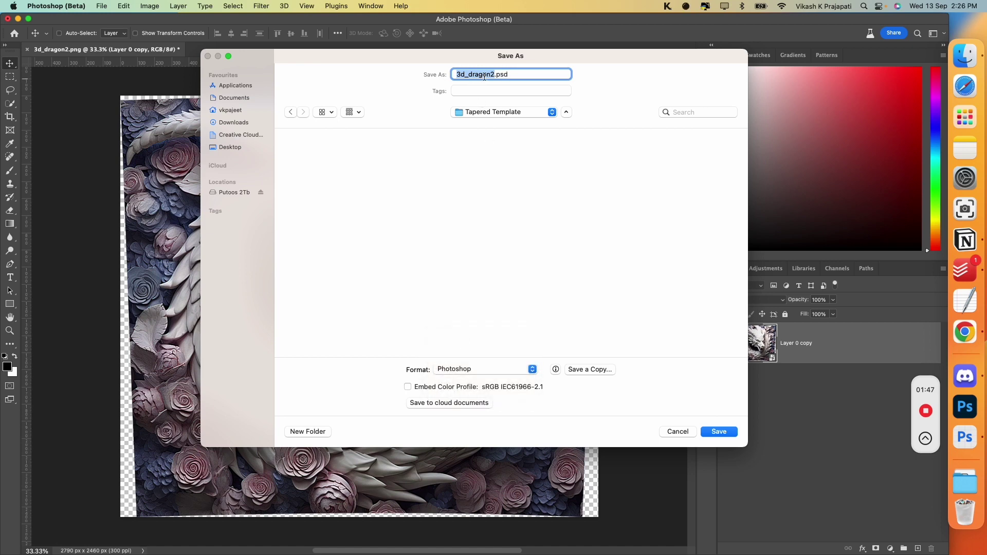
left_click(715, 432)
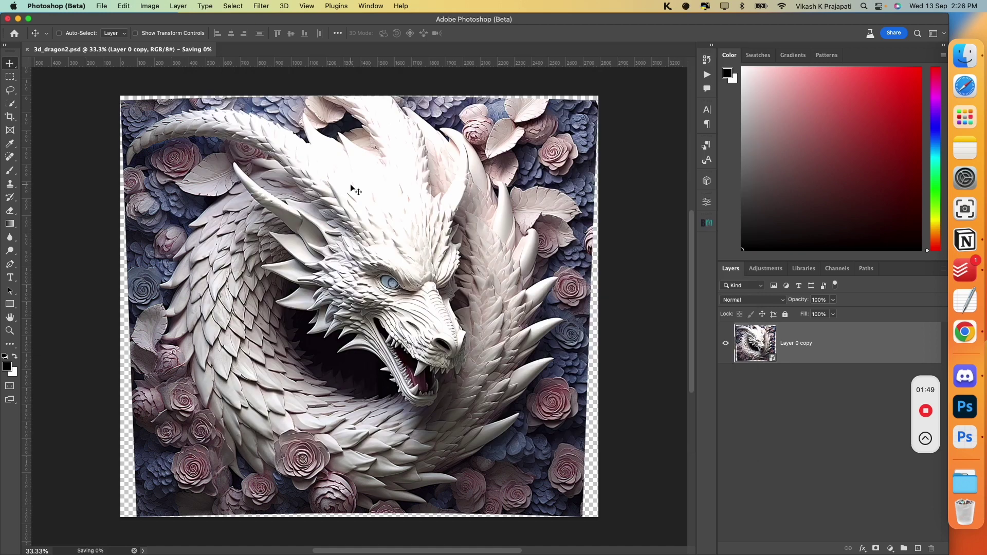
left_click(27, 49)
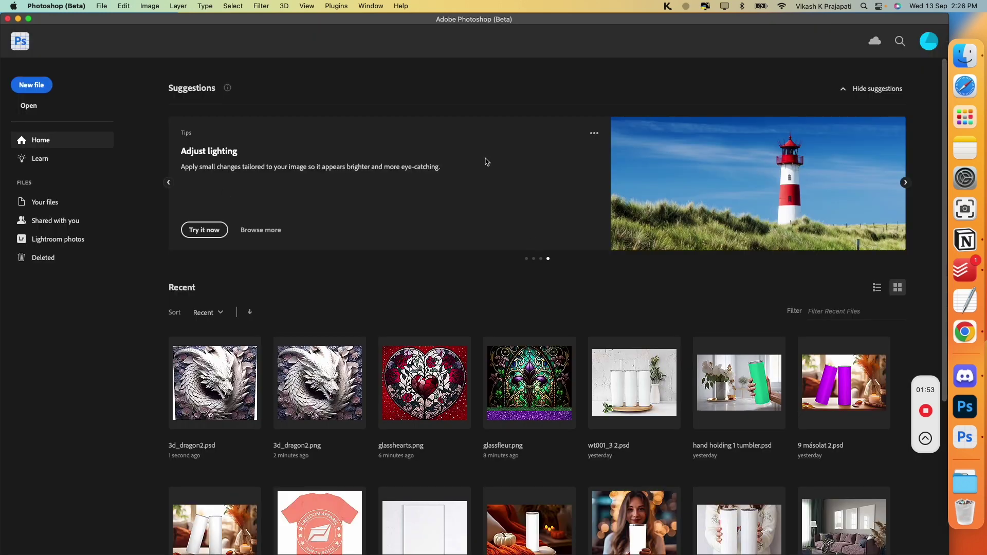
Launch the Bulk Mockup plugin and set Tapered Template as its PSD templates folder.
left_click(345, 6)
mouse_move(360, 57)
left_click(471, 59)
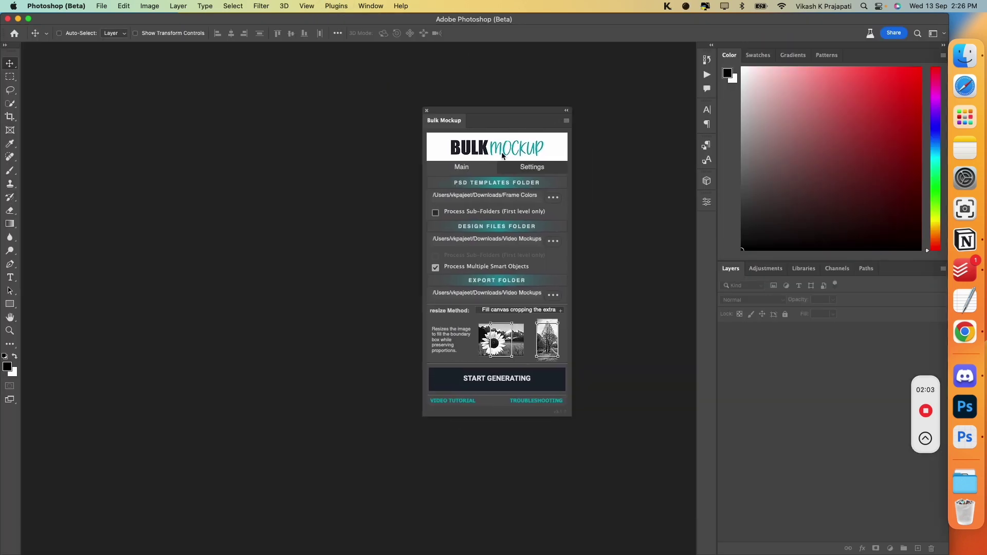
left_click(553, 198)
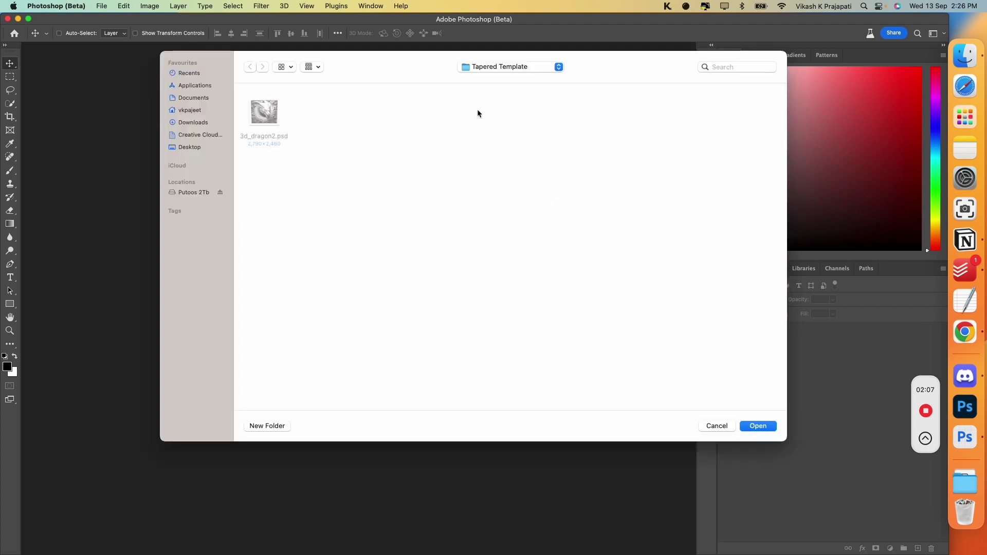
left_click(489, 69)
key("Escape")
left_click(754, 429)
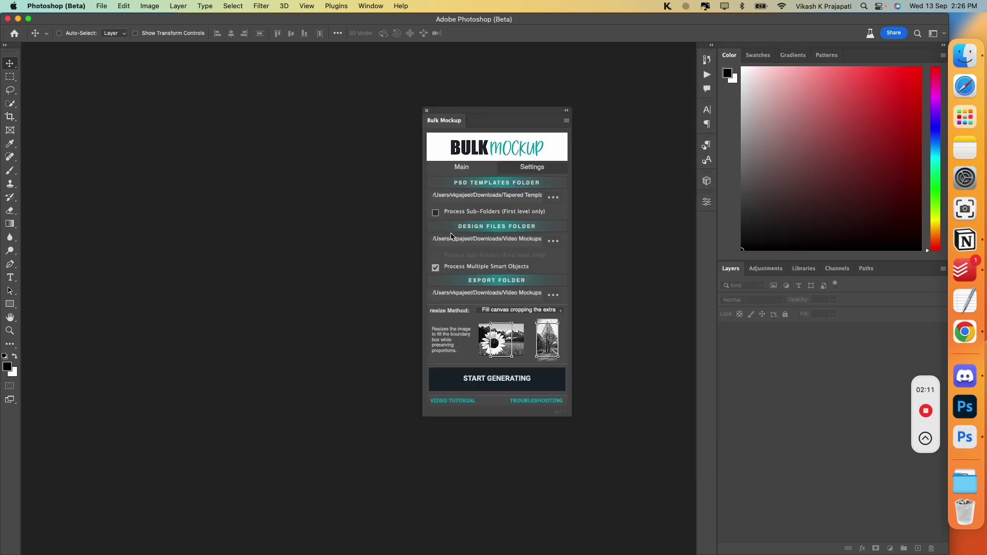
Set the design files folder to Downloads > Free Designs! - FB Group.
left_click(552, 242)
left_click(190, 123)
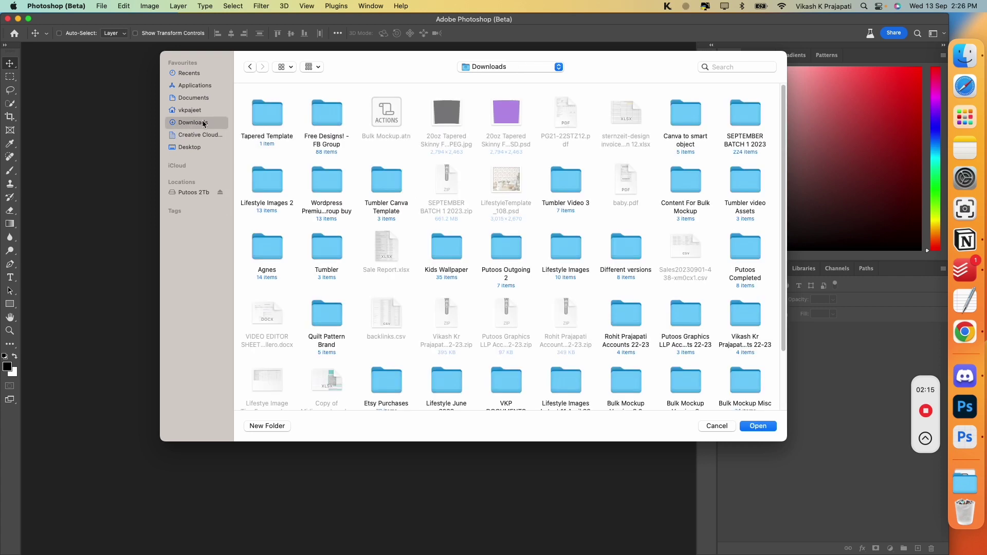
double_click(321, 114)
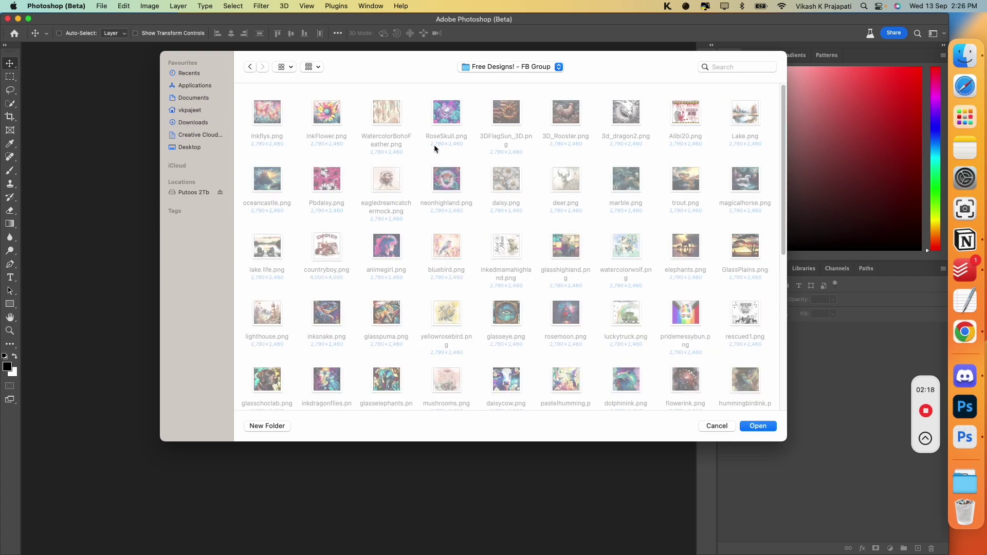
left_click(766, 427)
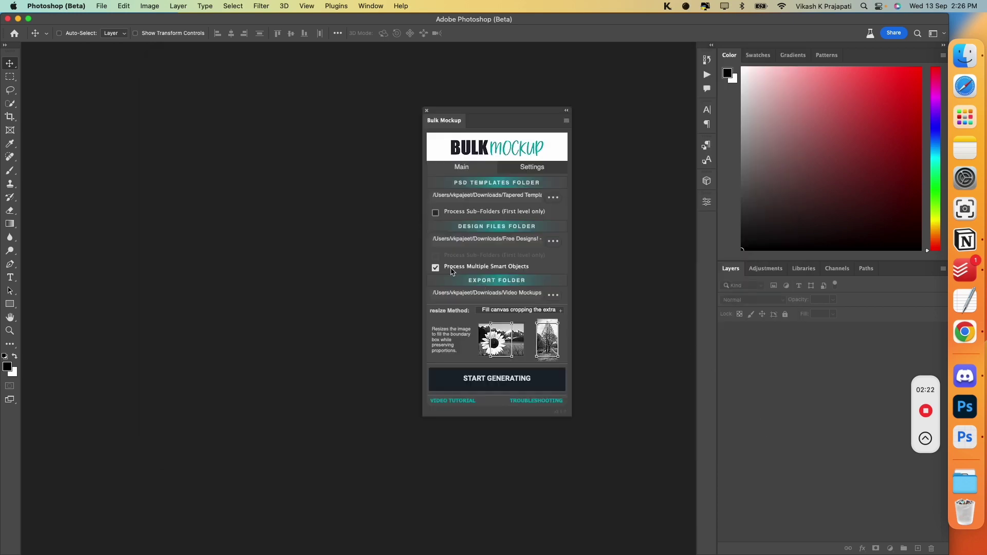
Create a new 'Export Tapered' folder in Downloads as the export destination.
left_click(555, 296)
left_click(507, 67)
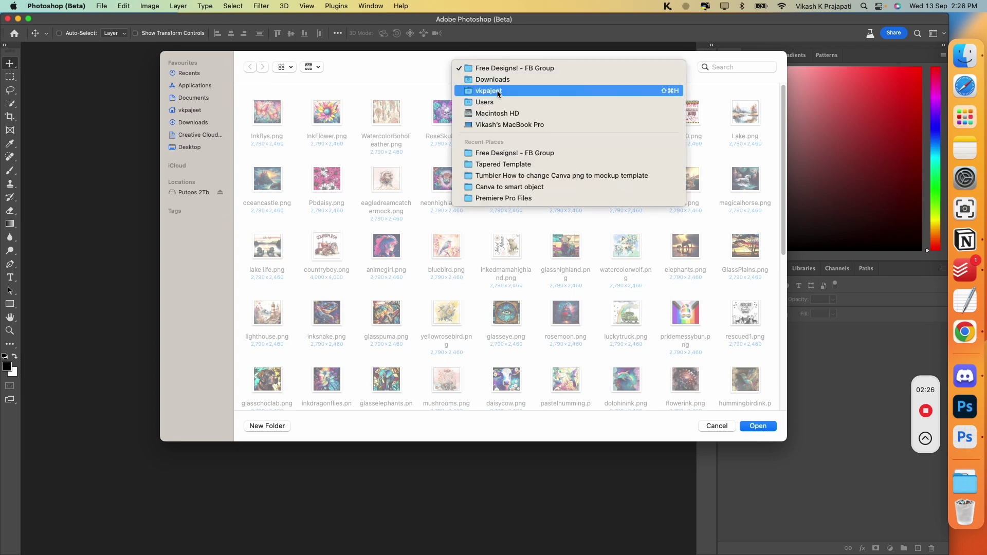
left_click(499, 82)
left_click(267, 426)
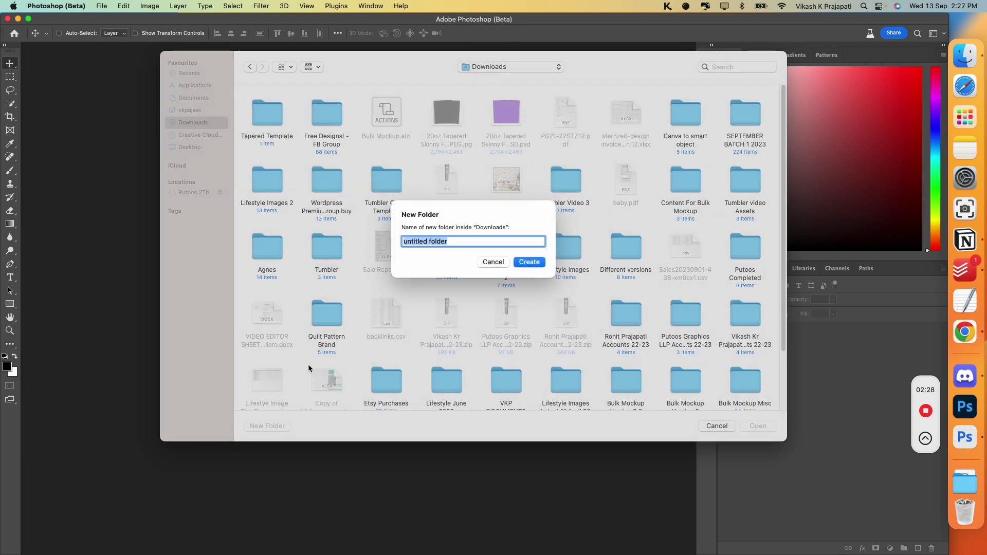
type("Export Tapered")
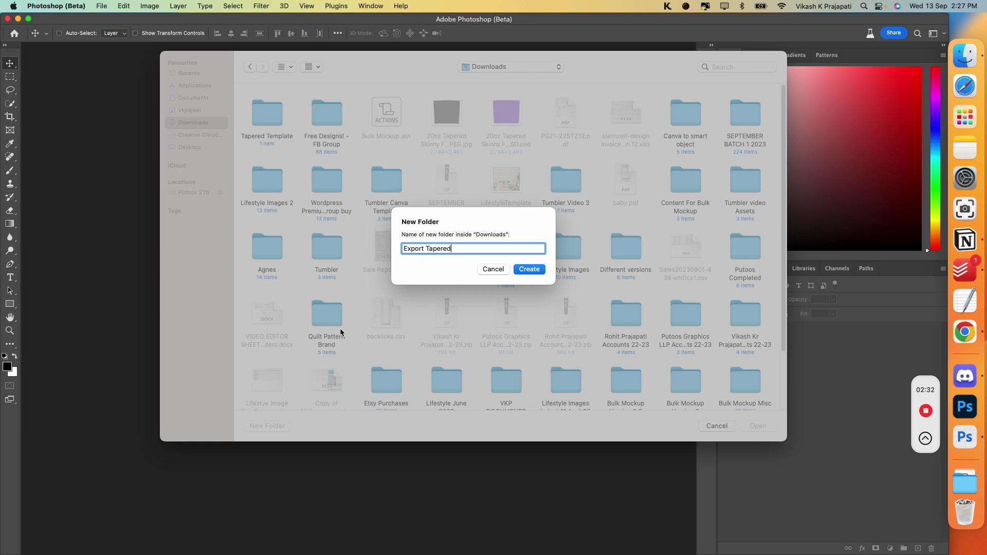
key("Return")
Confirm Export Tapered as export folder, leave multiple smart objects off, and set resize to Fill canvas/Stretch.
left_click(754, 426)
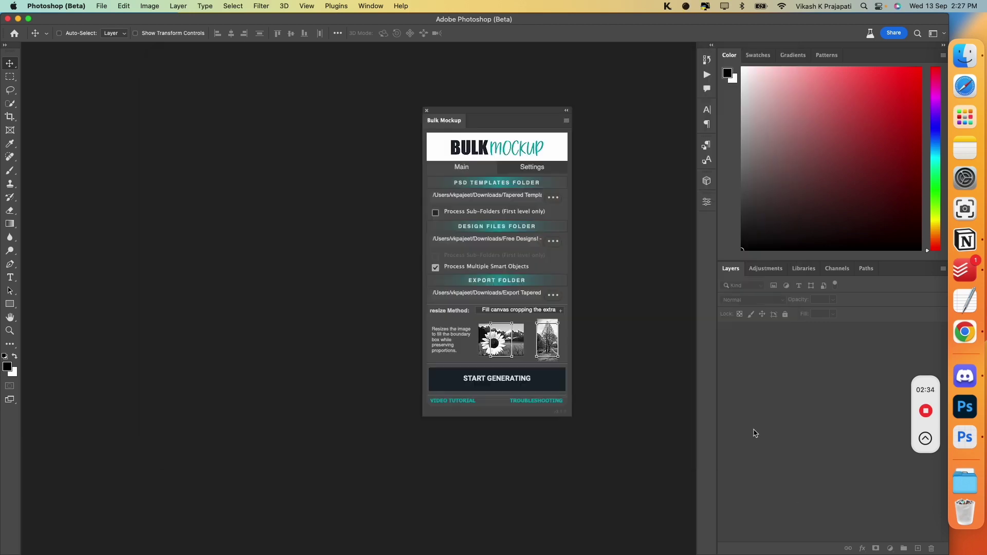
left_click(435, 268)
left_click(436, 268)
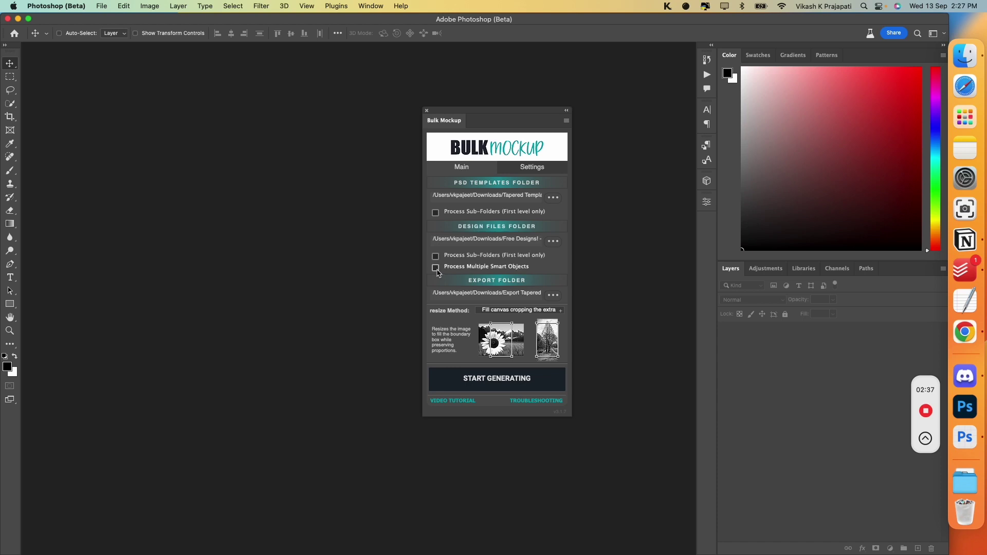
left_click(502, 311)
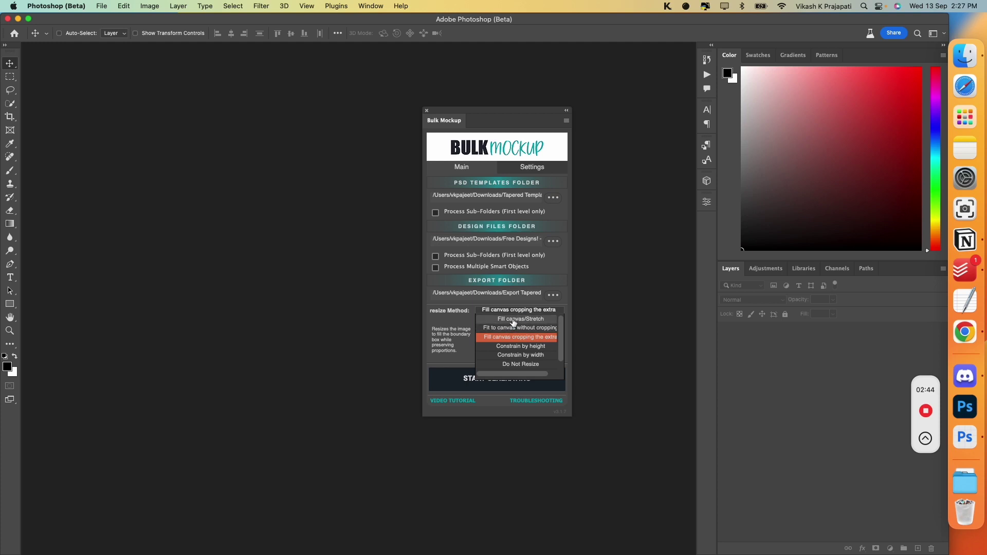
left_click(513, 319)
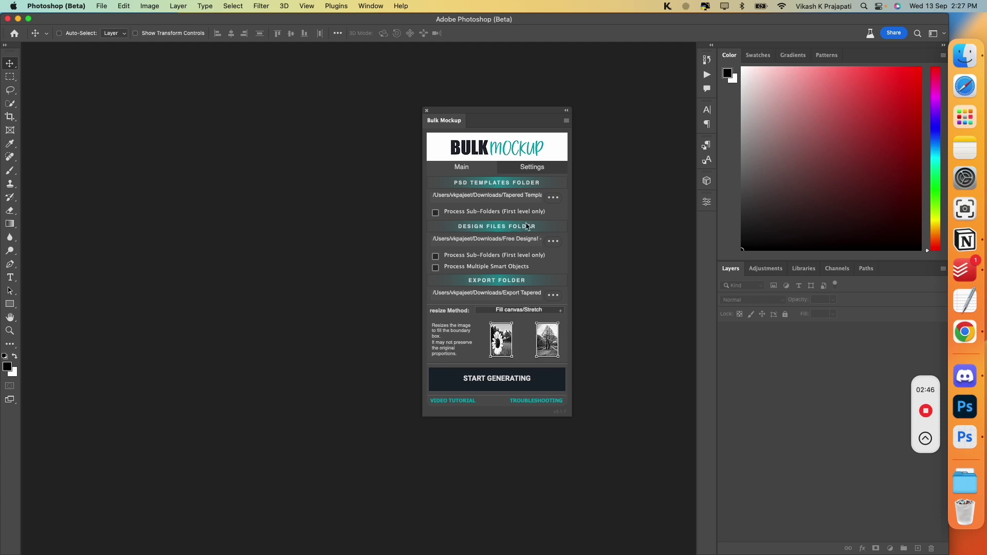
In Settings > Export > Files, make PNG the only export format with compression 9.
left_click(528, 170)
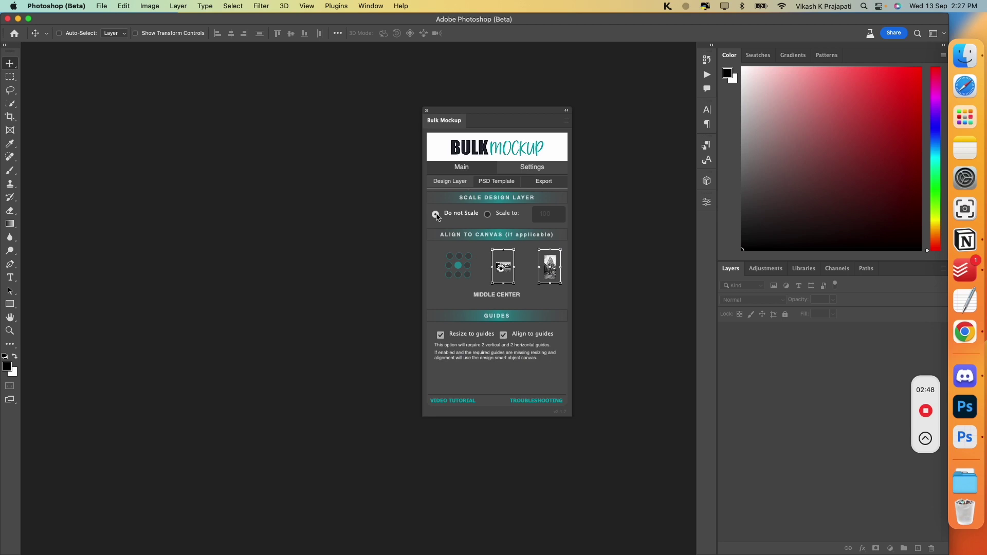
left_click(495, 184)
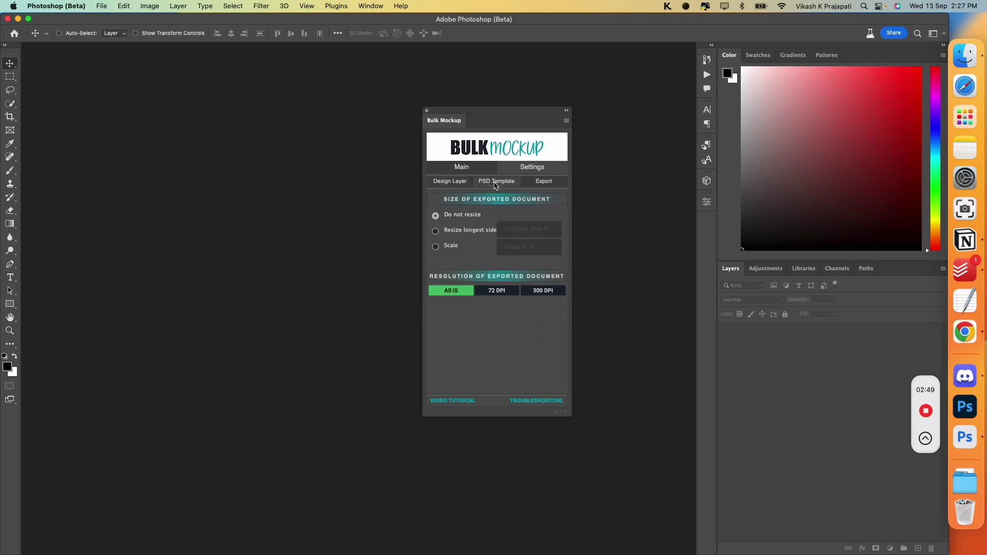
left_click(546, 184)
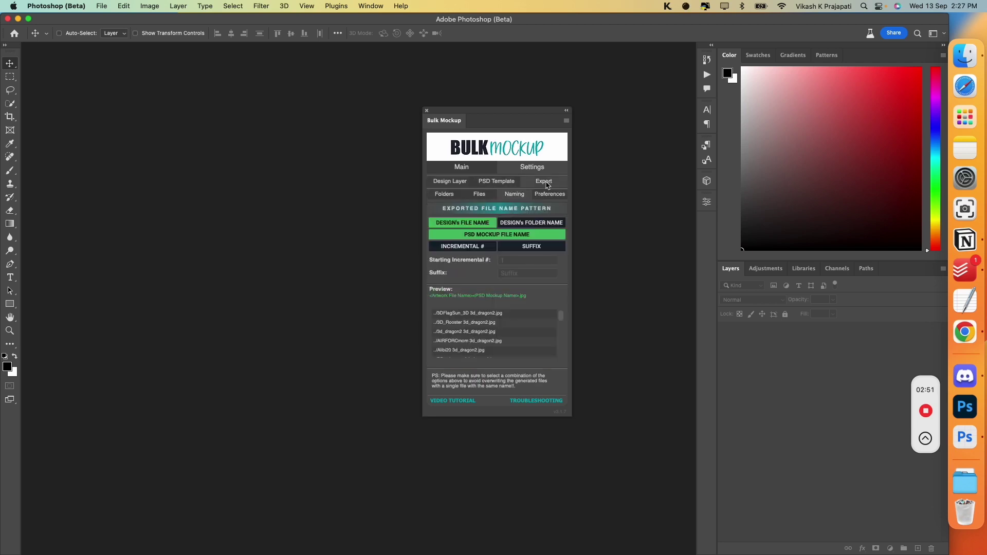
left_click(478, 197)
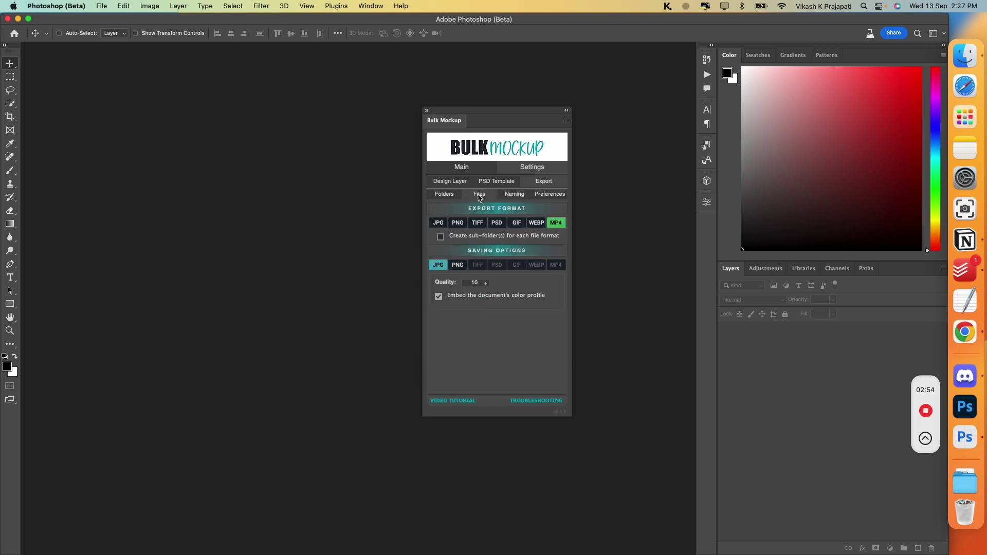
left_click(458, 222)
left_click(555, 225)
left_click(456, 265)
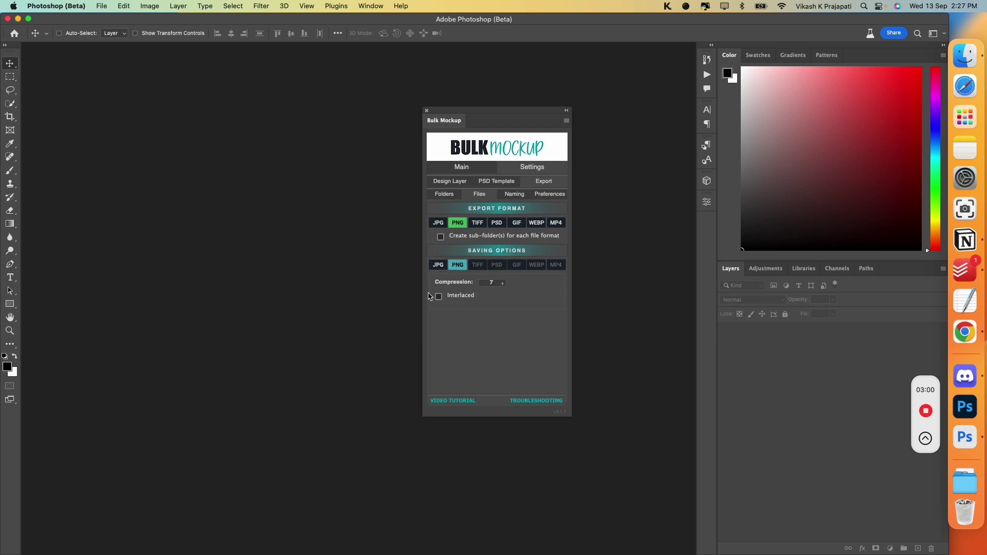
left_click(502, 283)
left_click(502, 283)
Review the file naming, preferences and sub-folder settings, then move the Bulk Mockup panel aside.
left_click(514, 194)
left_click(548, 195)
left_click(445, 194)
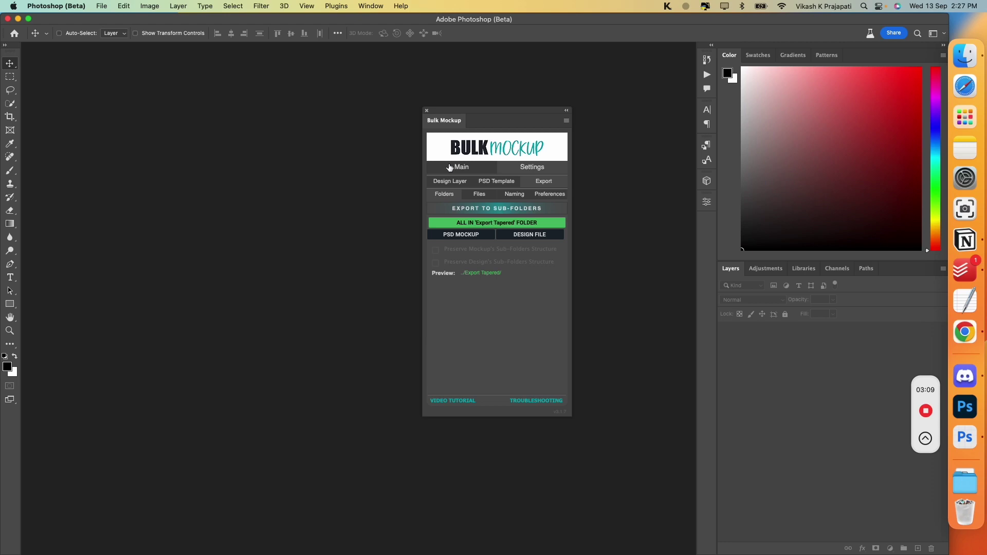
left_click(448, 167)
left_click_drag(486, 109, 817, 142)
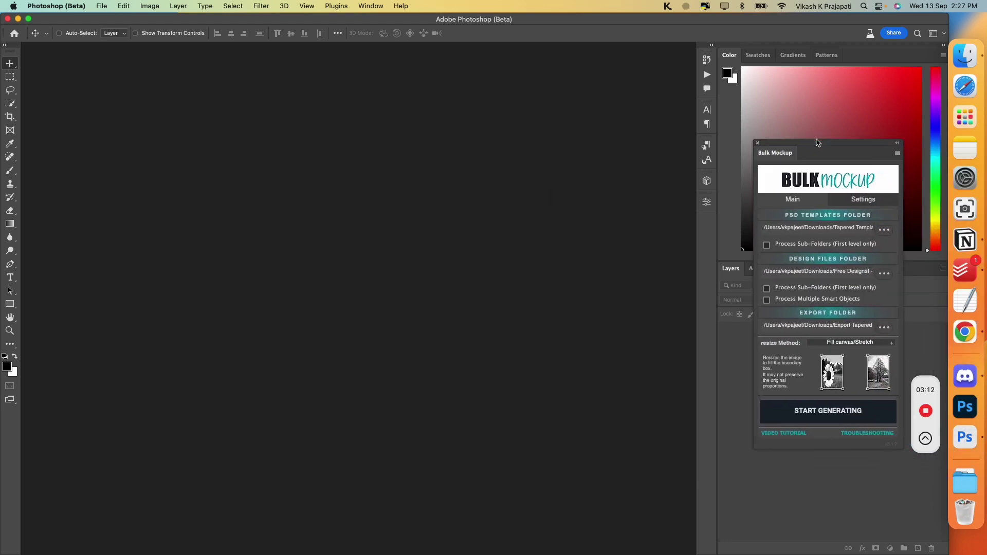
Start Bulk Mockup generating tapered tumbler mockups from the Free Designs folder.
left_click(808, 411)
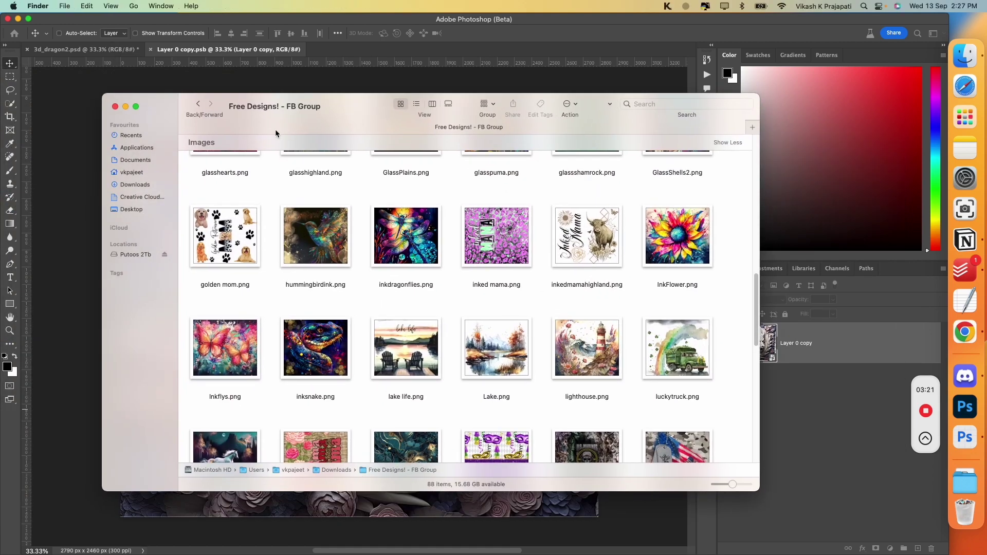
Open Downloads > Export Tapered, adjust thumbnail size, group files by kind, and inspect the exported mockup PNGs.
left_click(198, 104)
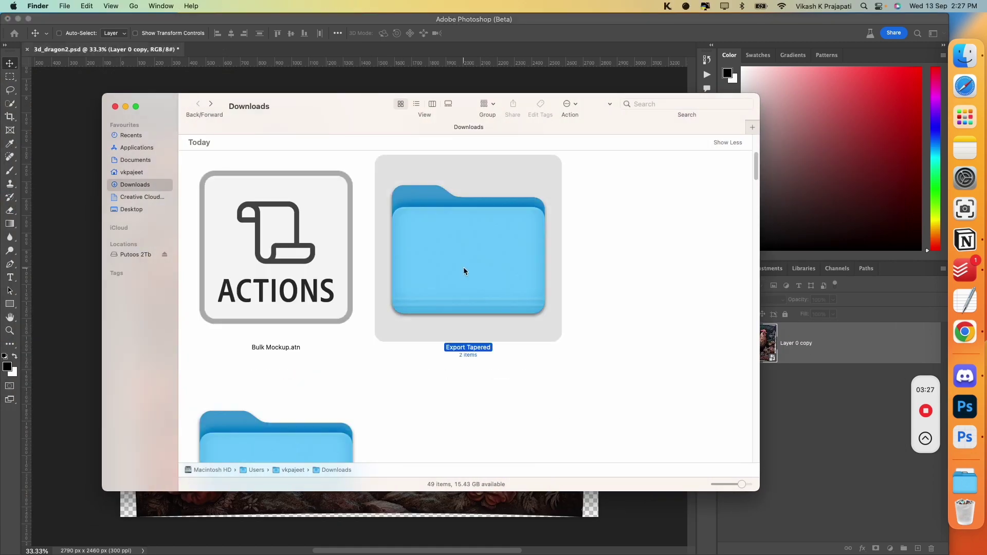
double_click(463, 267)
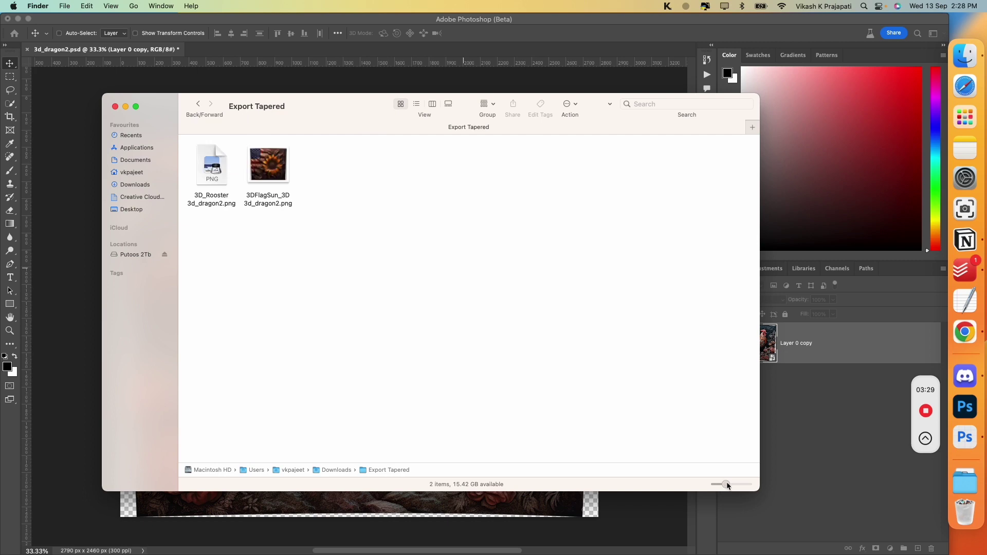
left_click_drag(721, 484, 743, 485)
left_click(535, 280)
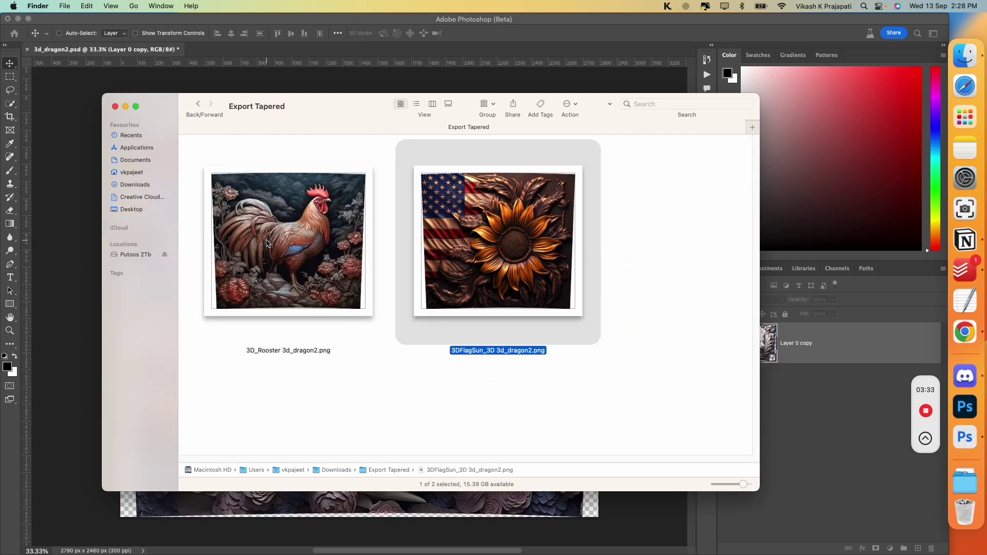
left_click(285, 269)
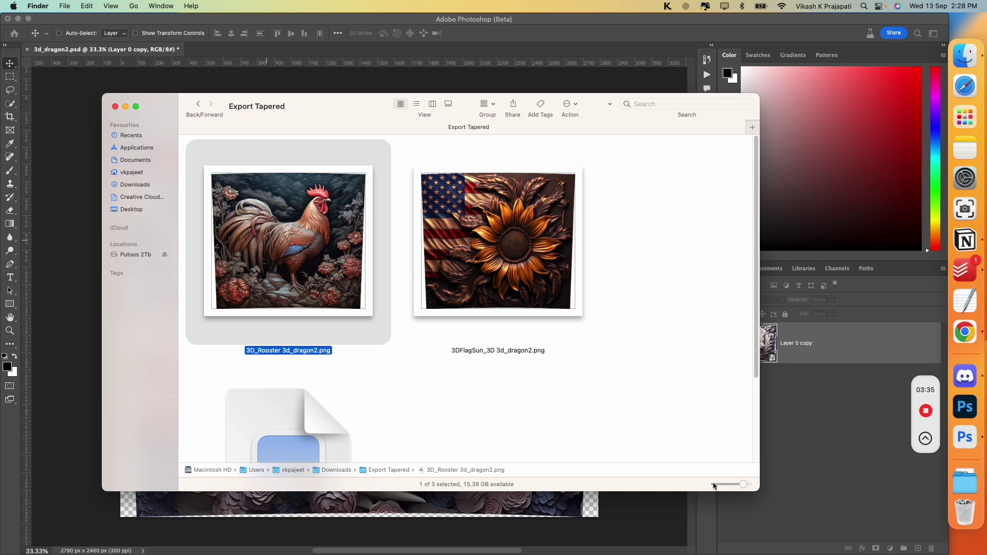
left_click_drag(744, 484, 735, 484)
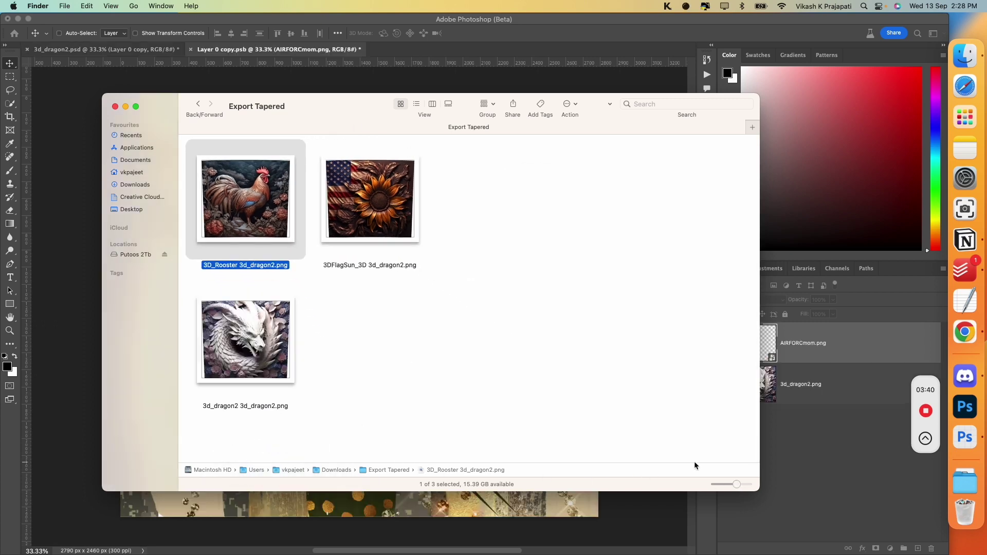
left_click_drag(328, 116, 486, 194)
right_click(687, 438)
left_click(709, 485)
left_click(473, 330)
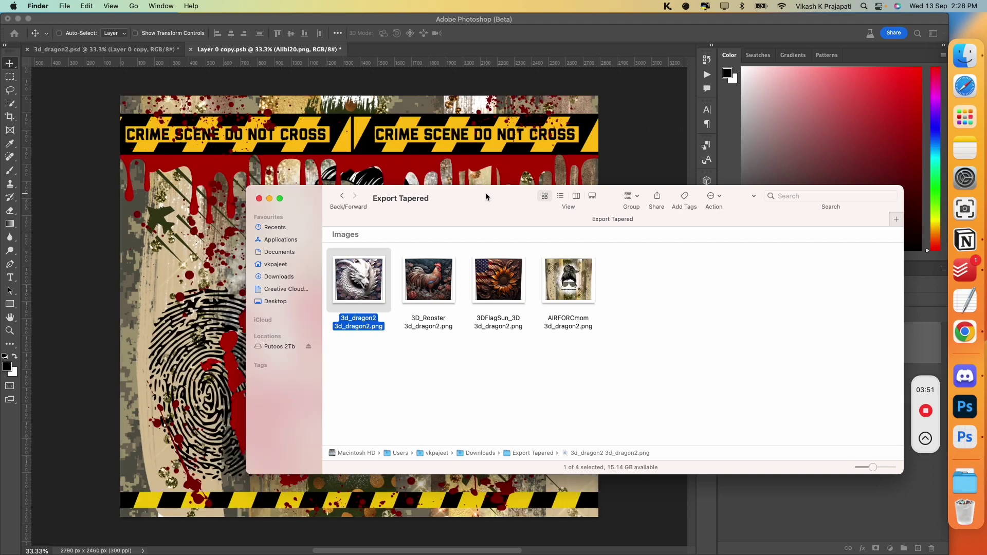